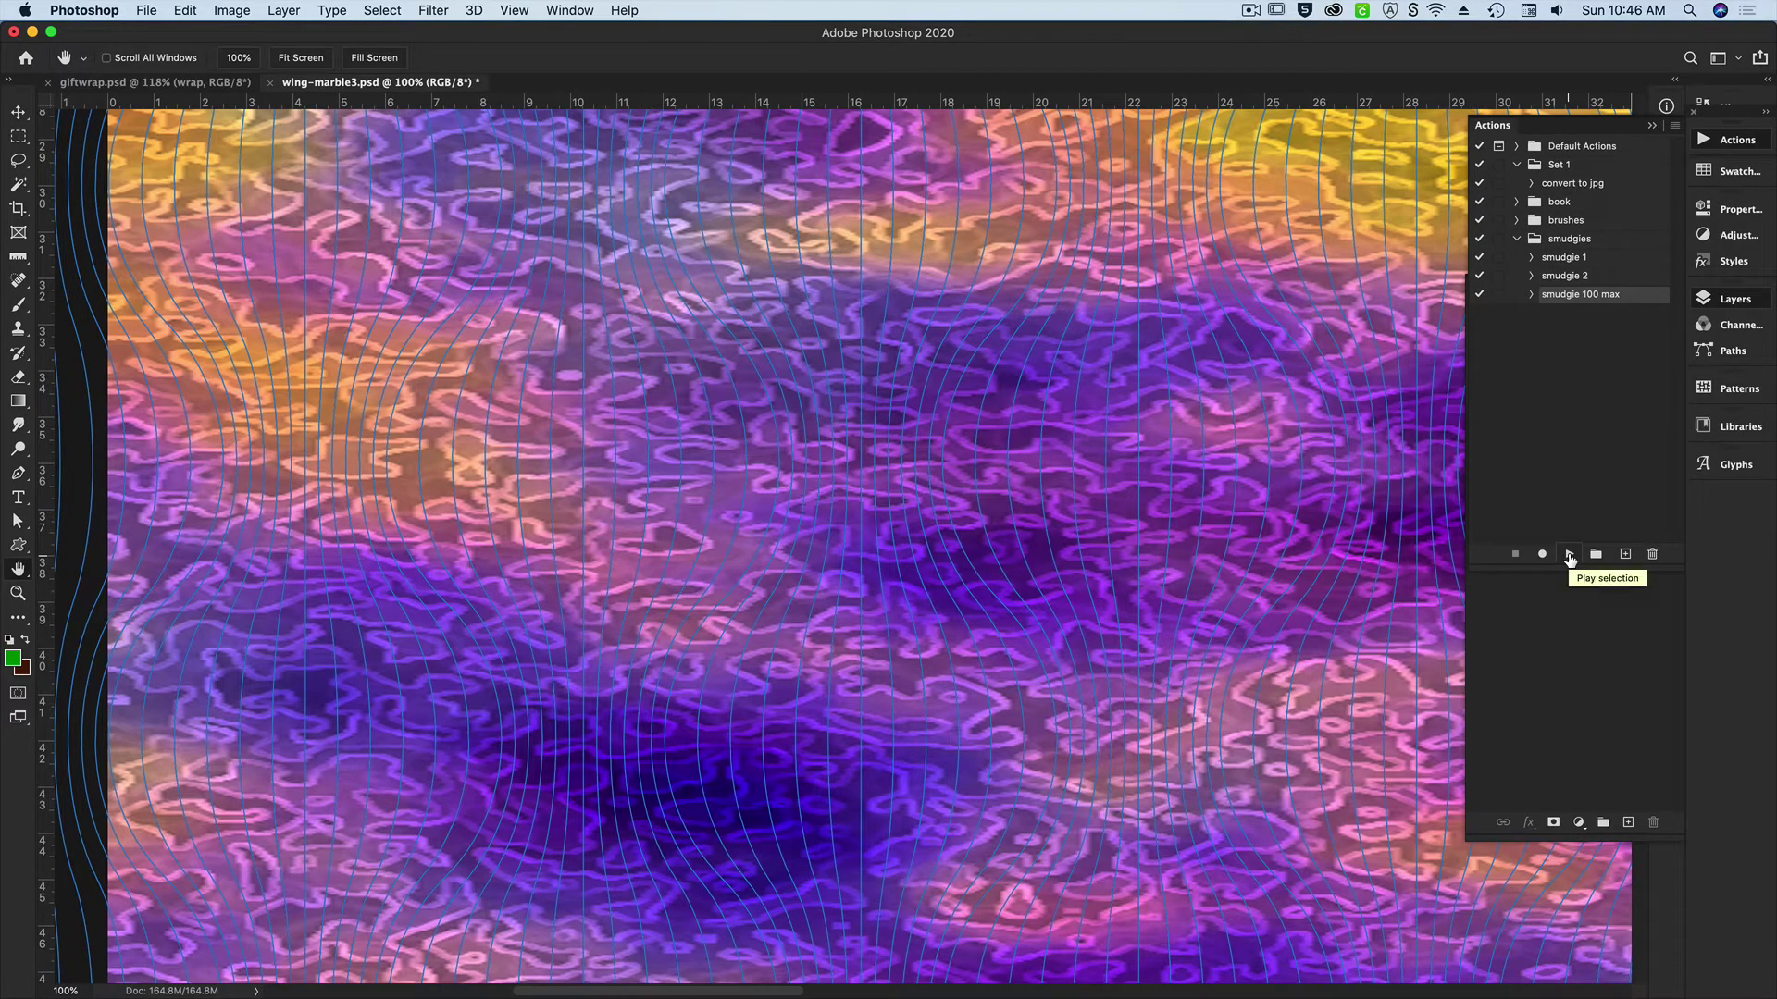
# - Play the 'smudgie 100 max' action to smudge the marbled texture into flame-like streaks
pyautogui.click(1569, 555)
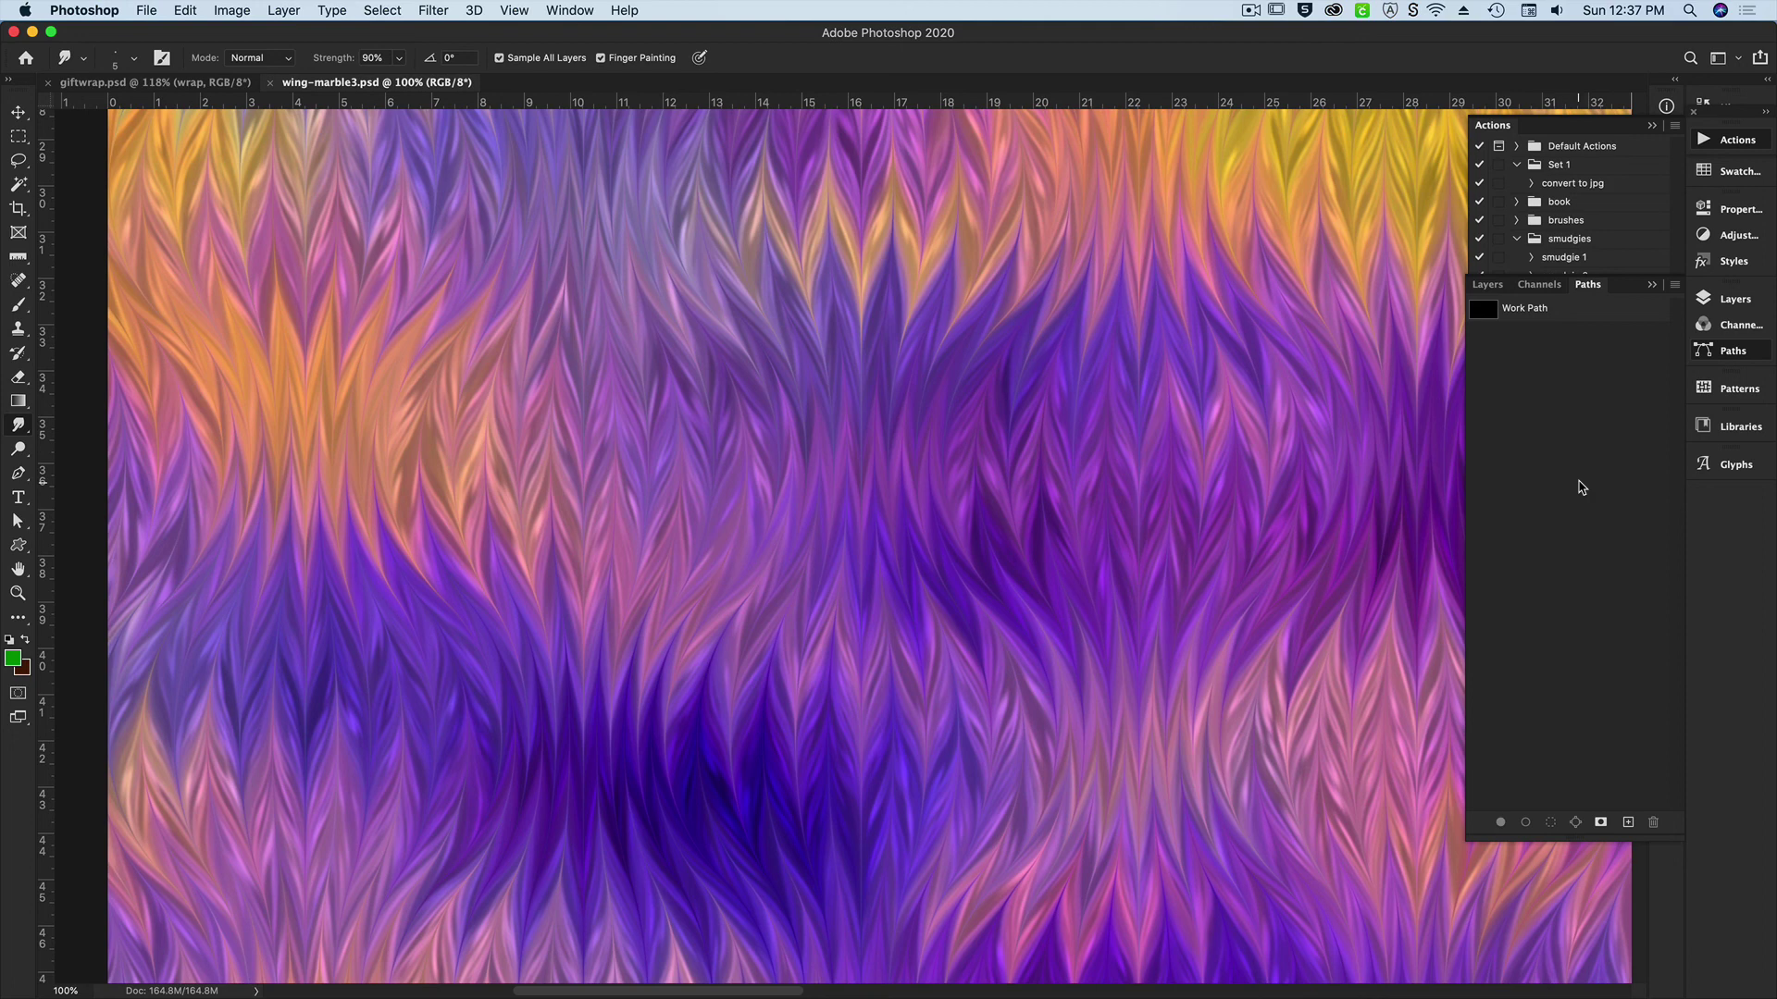
# - Screenshot the finished flame-like smudged wing-marble3 texture with Cmd+Shift+3
pyautogui.press('super+shift+3')
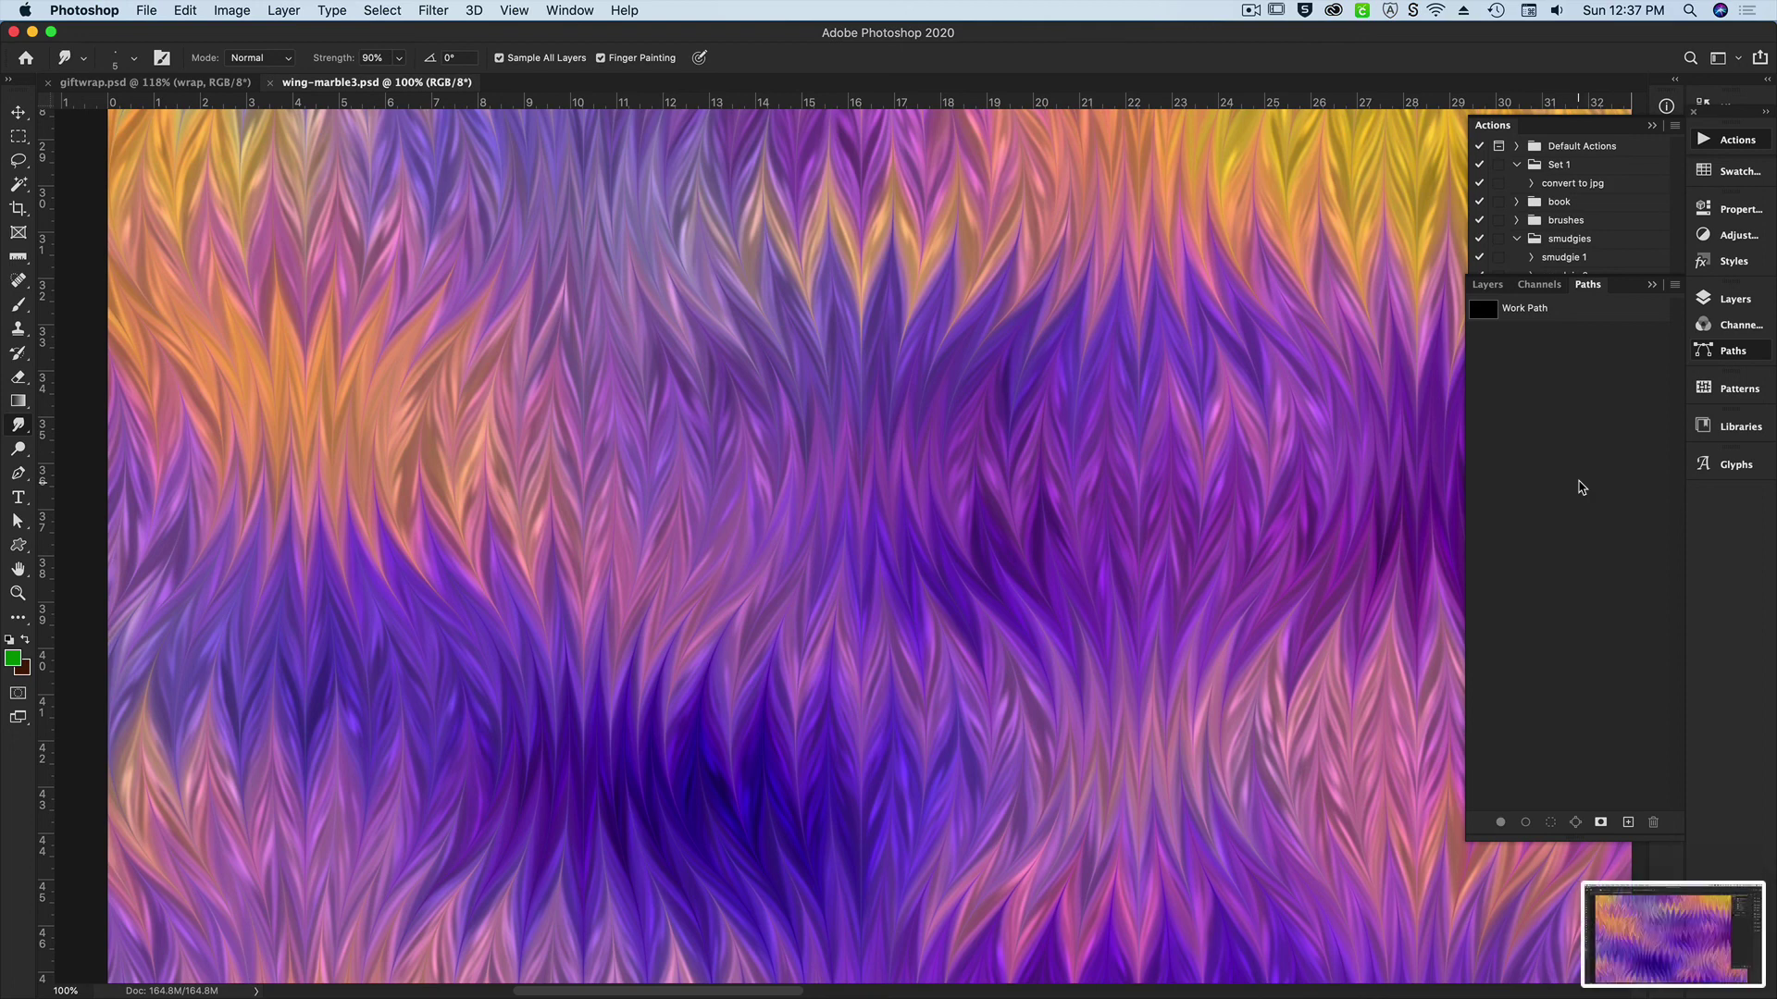